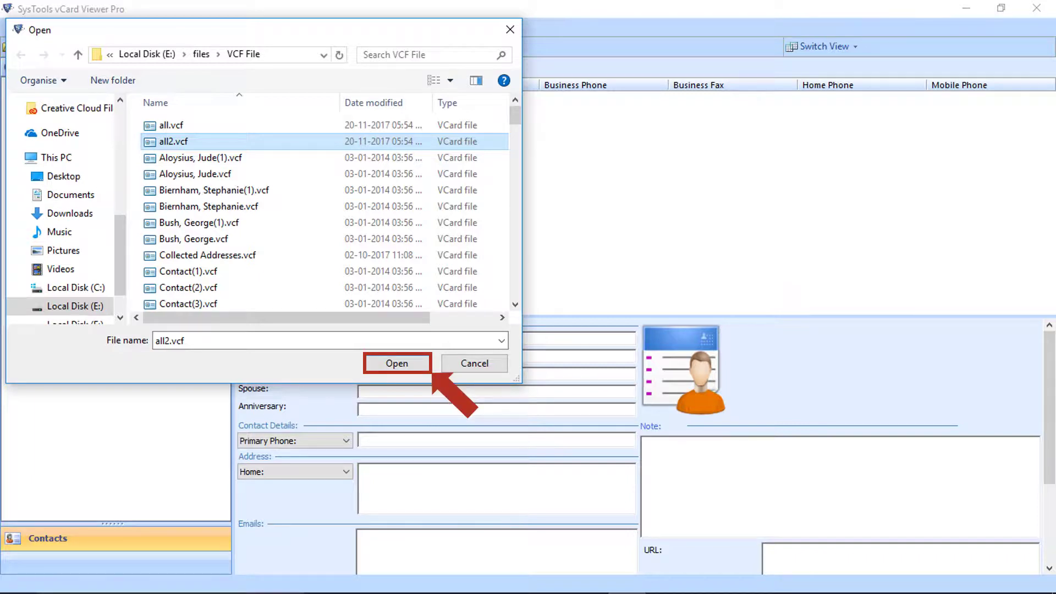
Load all2.vcf from E:\files\VCF File alongside all.vcf under Contact
key(Return)
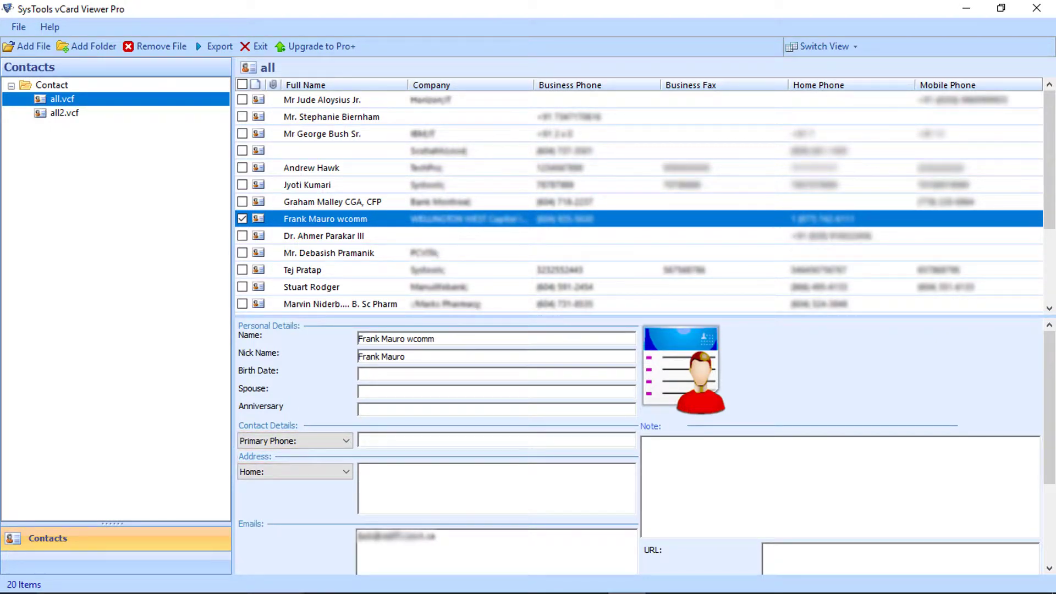
scroll(638, 445, down, 3)
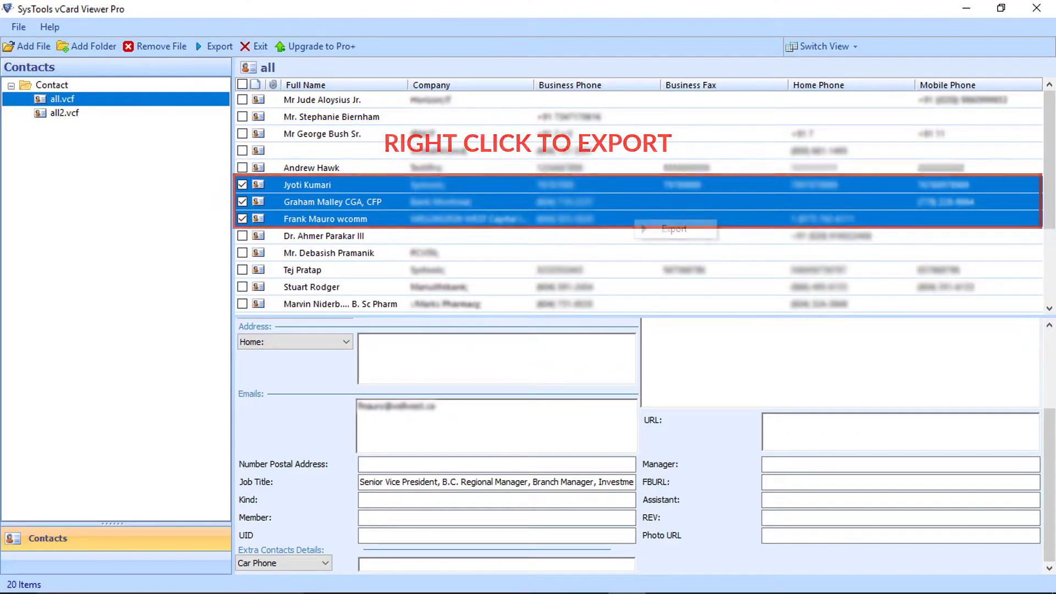
Open Export for the three checked contacts, cycling PST, Split vCard and Merge vCard to CSV
right_click(634, 220)
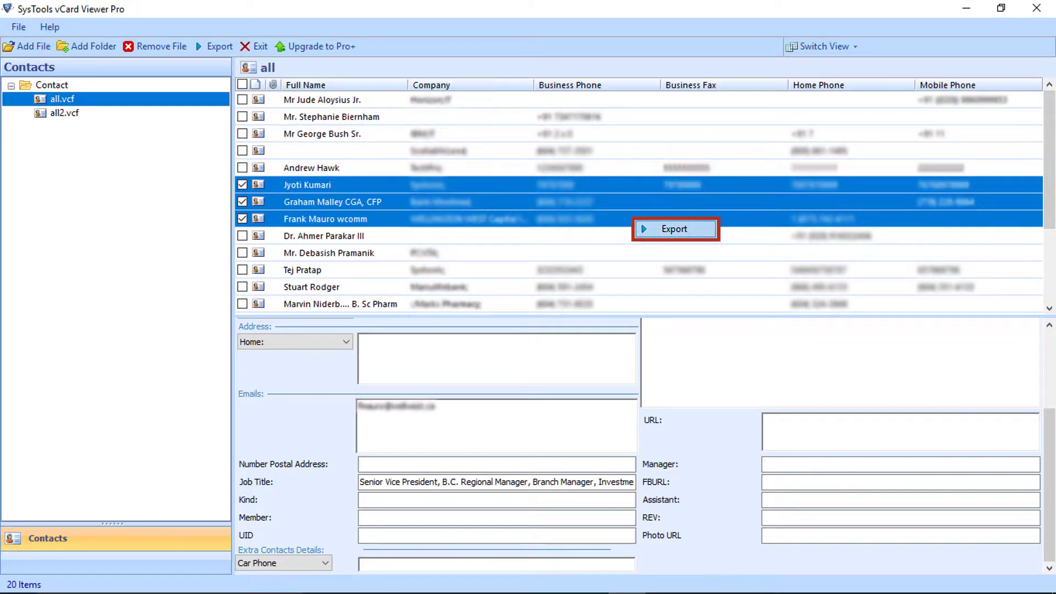
click(675, 229)
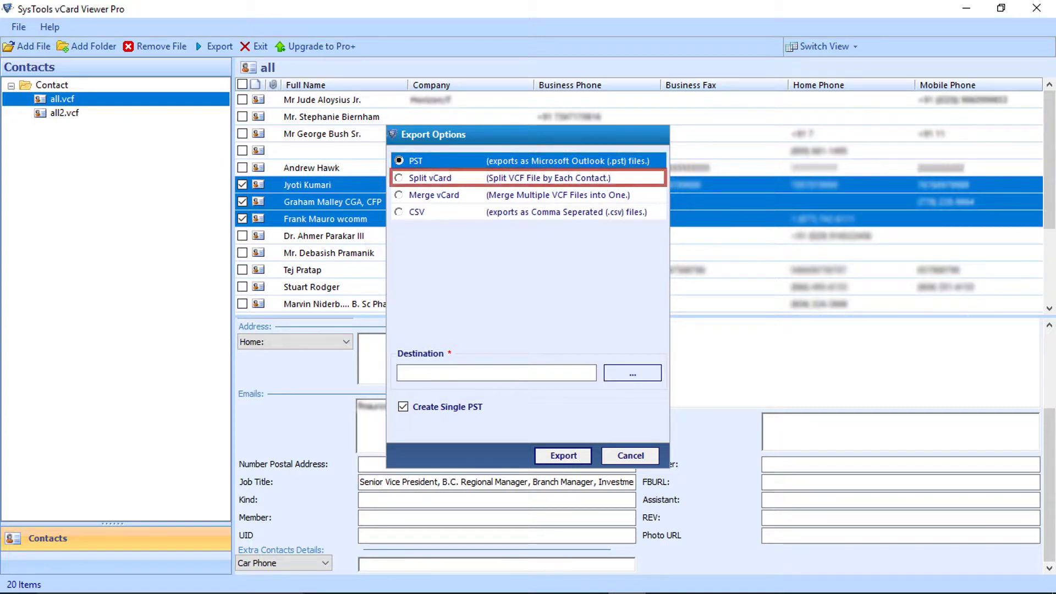
key(Down)
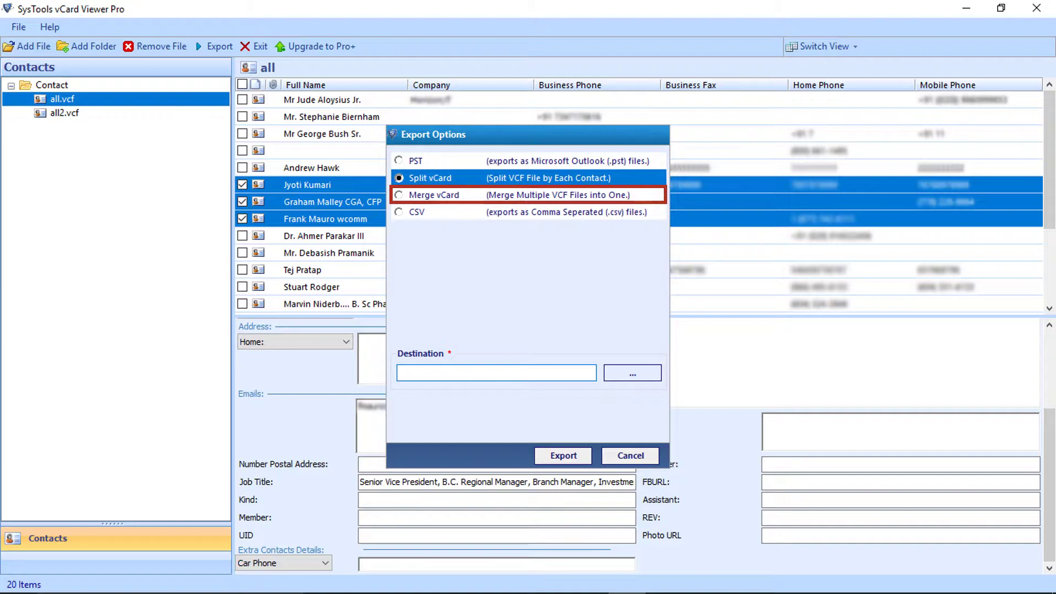
key(Down)
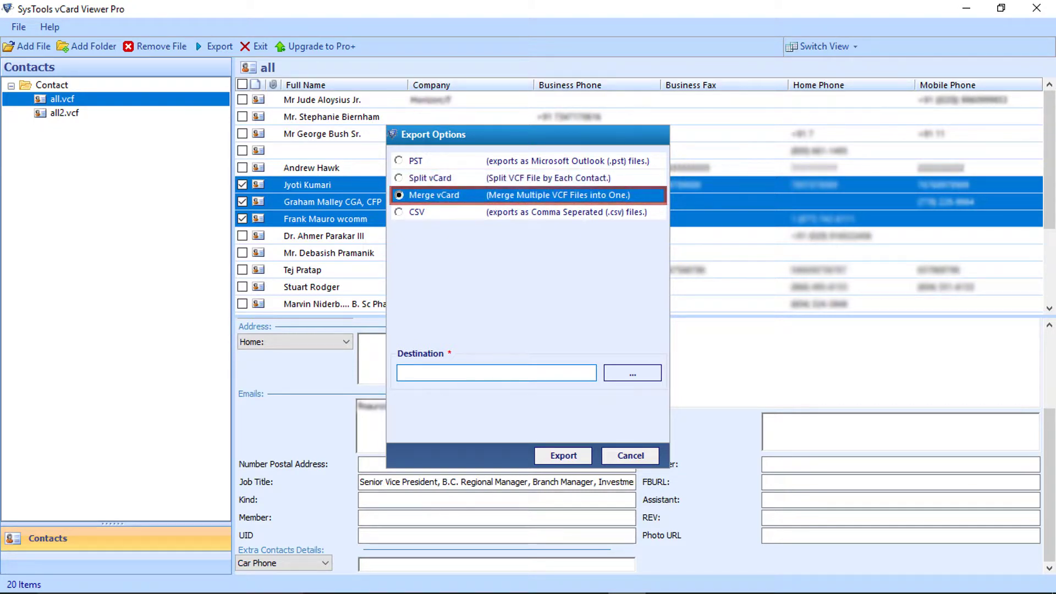
key(Down)
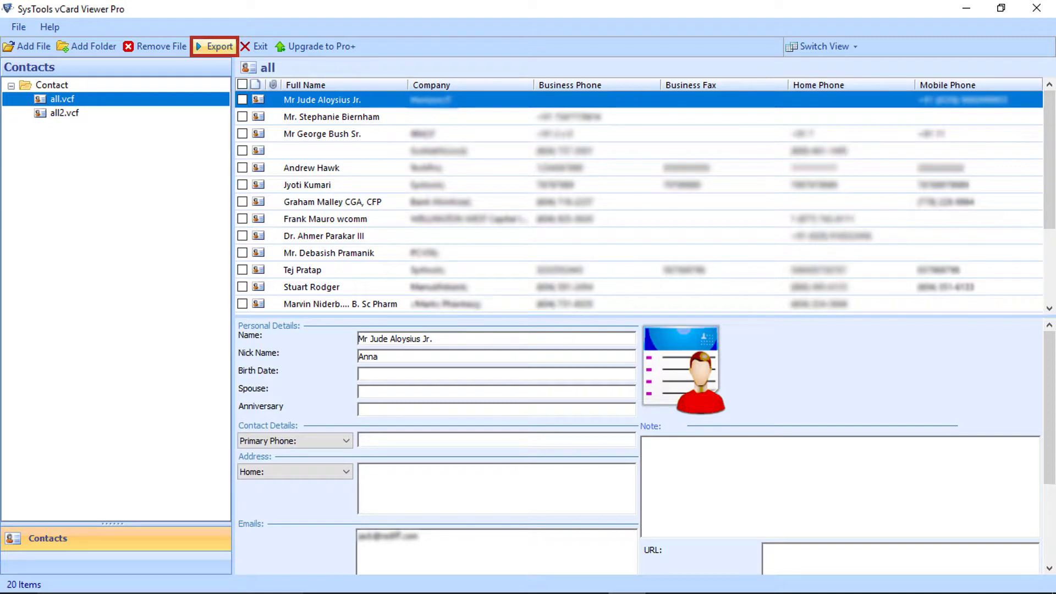
Open the toolbar Export Options with PST as the format
click(215, 46)
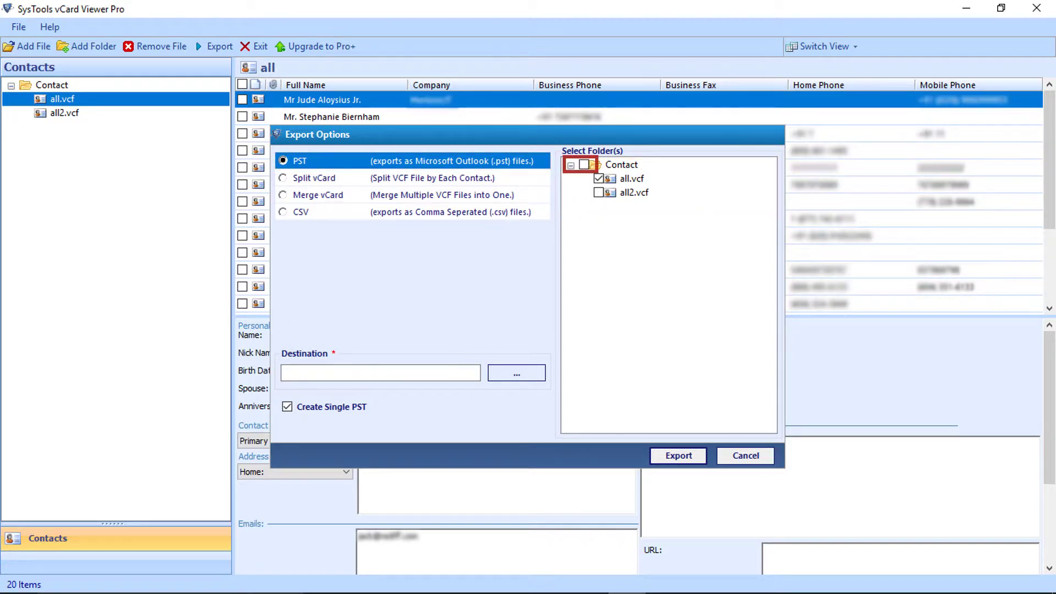
Check both vCard files and create a new Desktop folder named 'Output' as destination
click(583, 164)
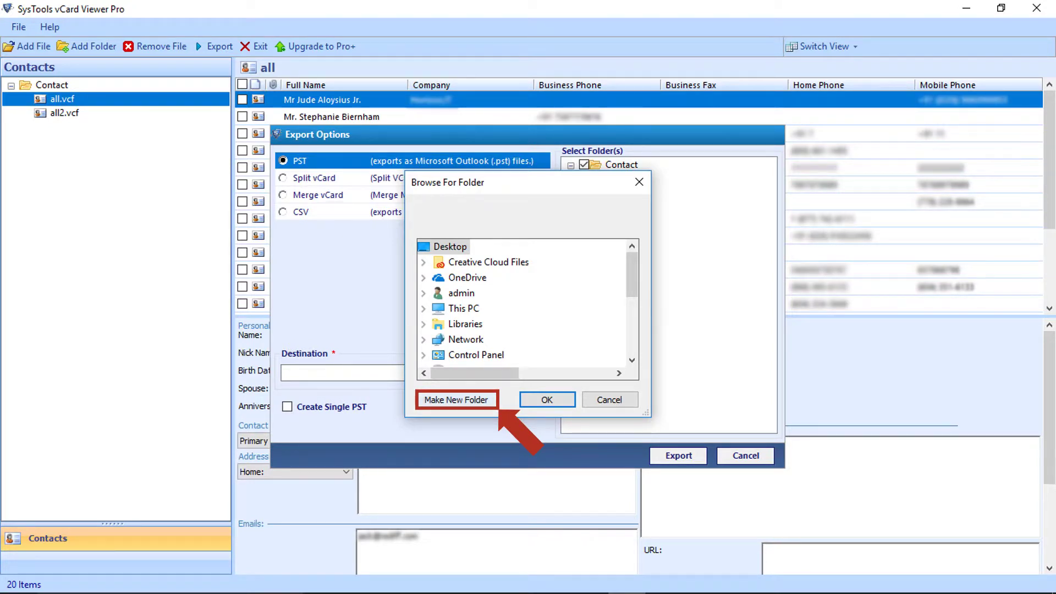
key(alt+m)
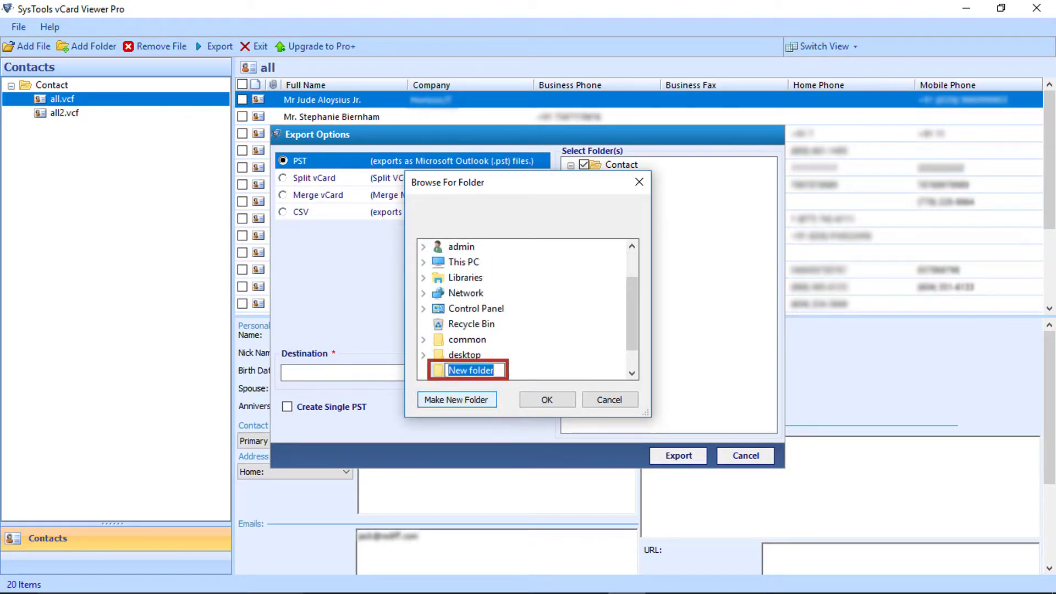
text(Output)
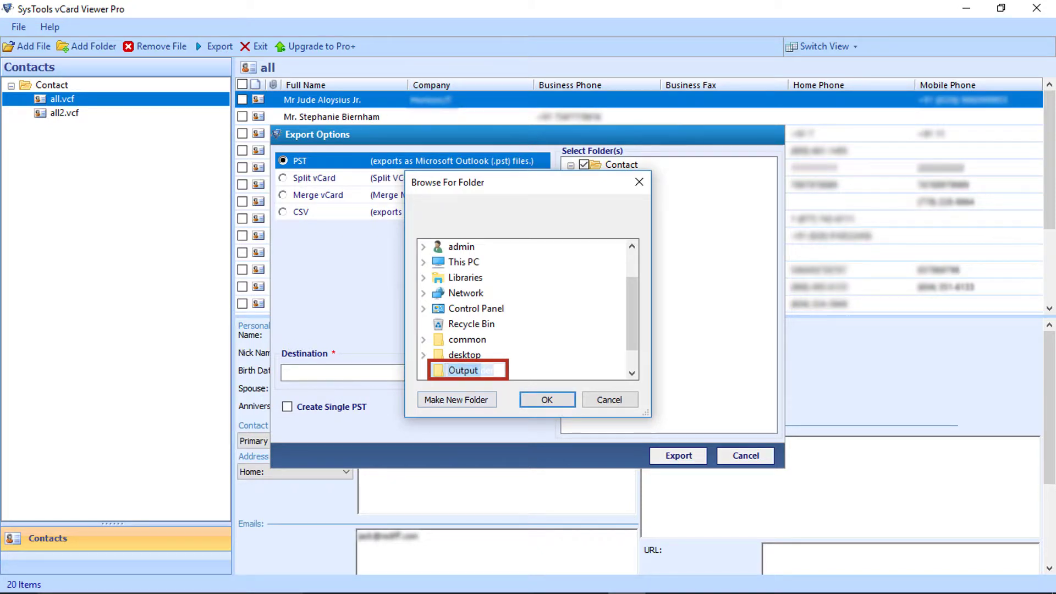
key(Return)
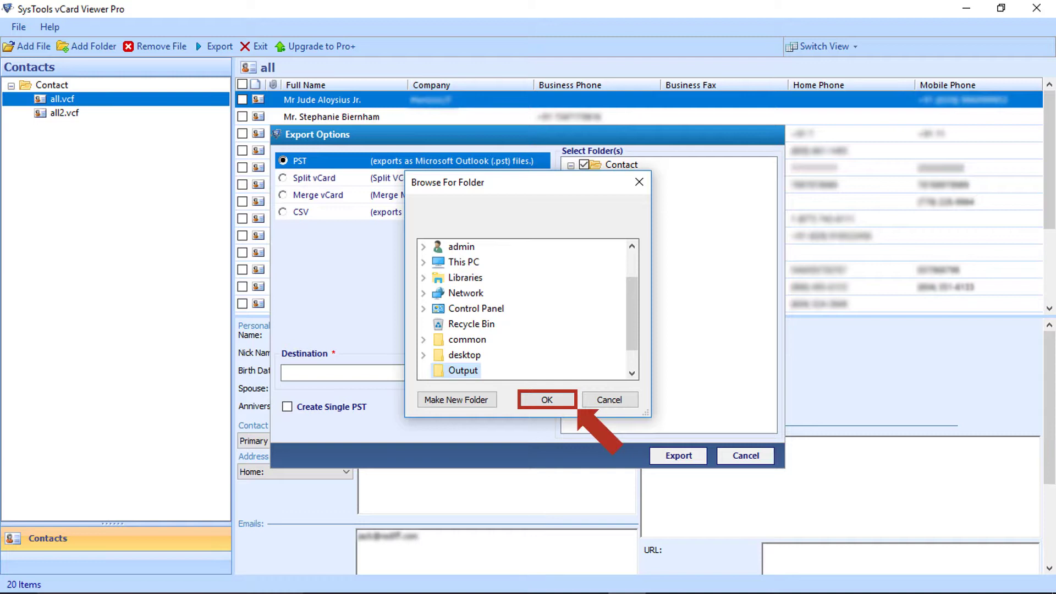
Export to PST in Output, reaching a report of 20 successes and 0 failures per file
key(Return)
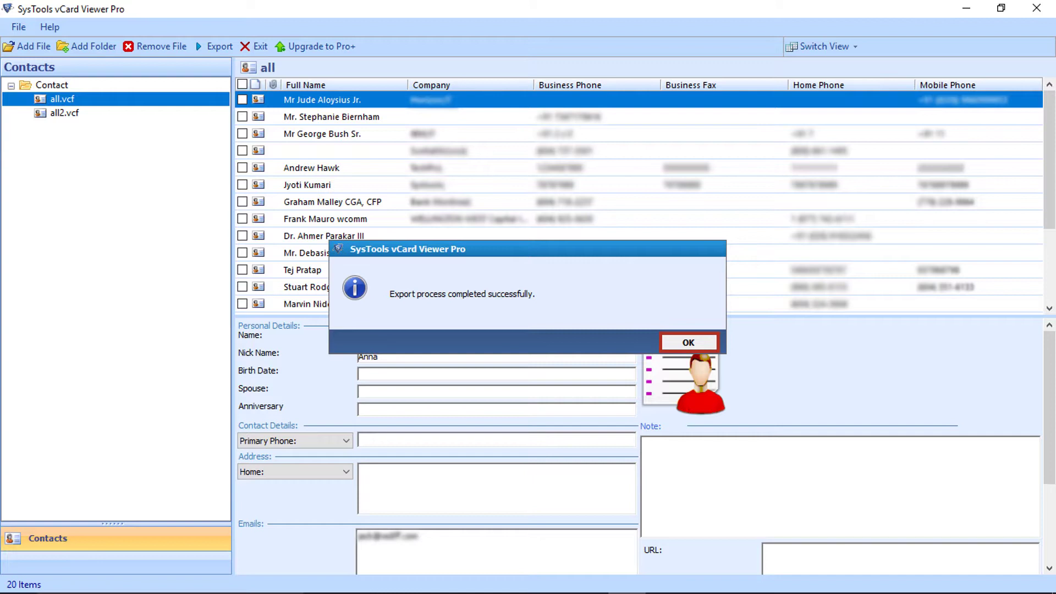
key(Return)
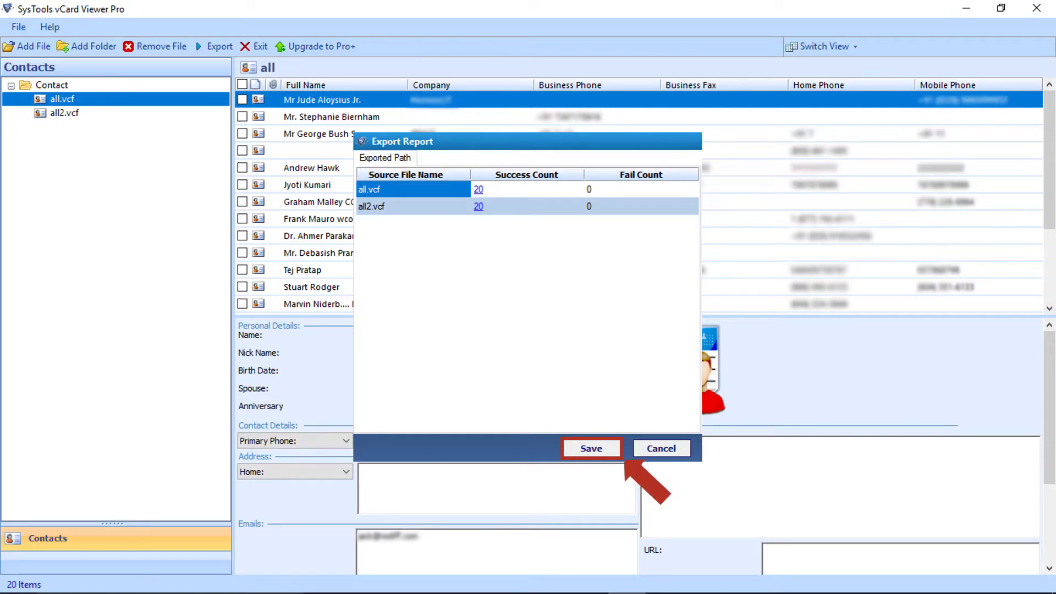
Start saving the export report as CSV in Desktop\Output
key(Return)
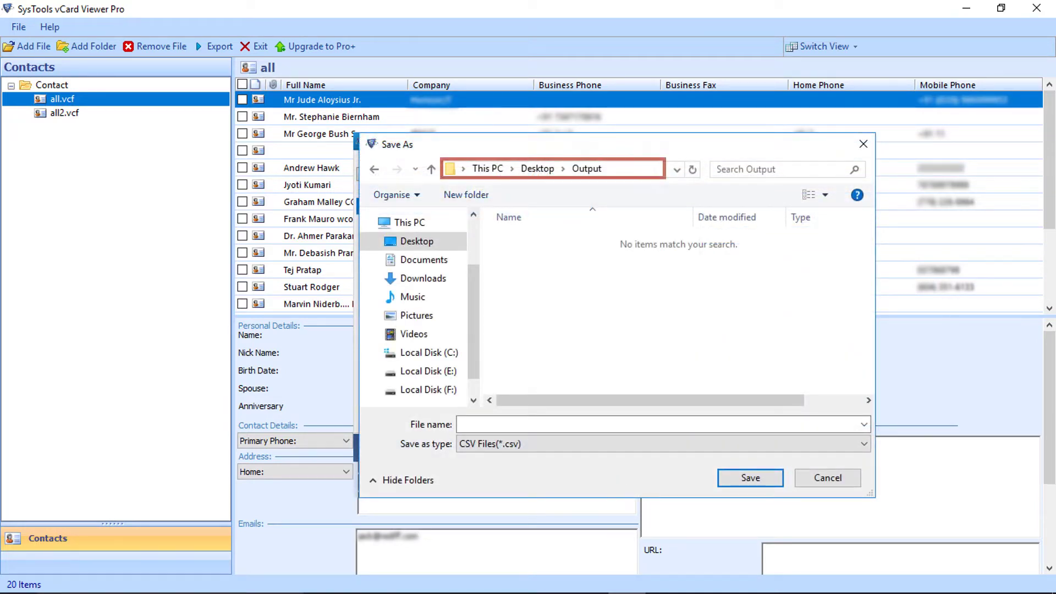